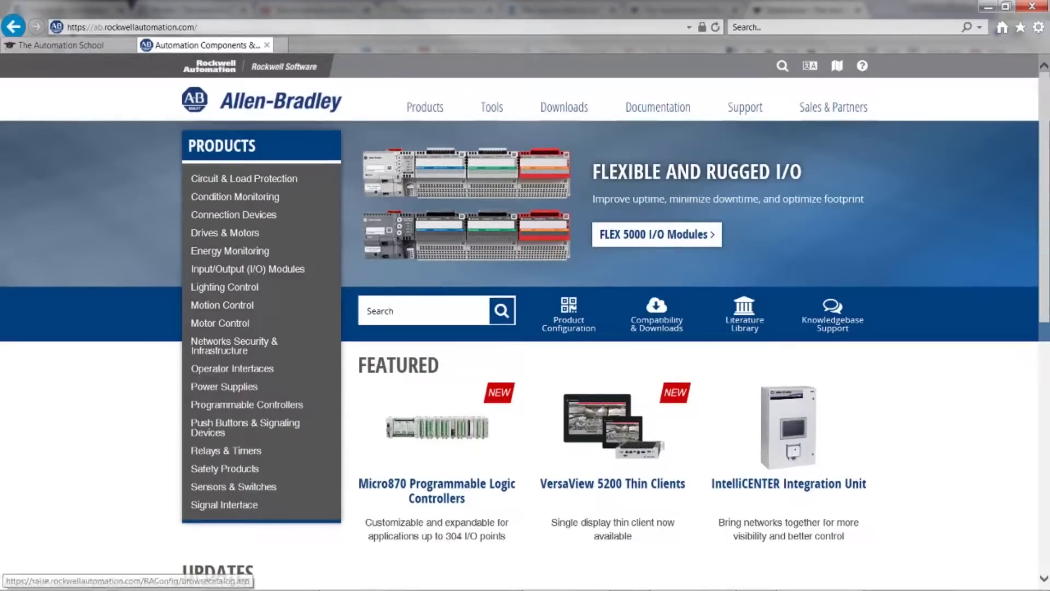
Search the Allen-Bradley website for "product selection toolbox".
click(424, 311)
text(produ)
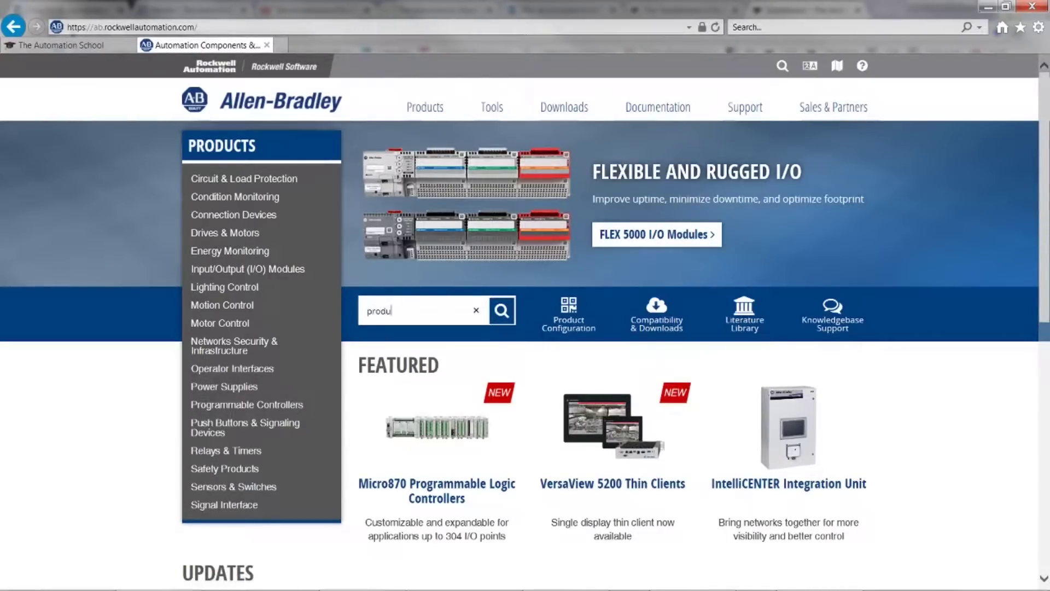
text(ct selec)
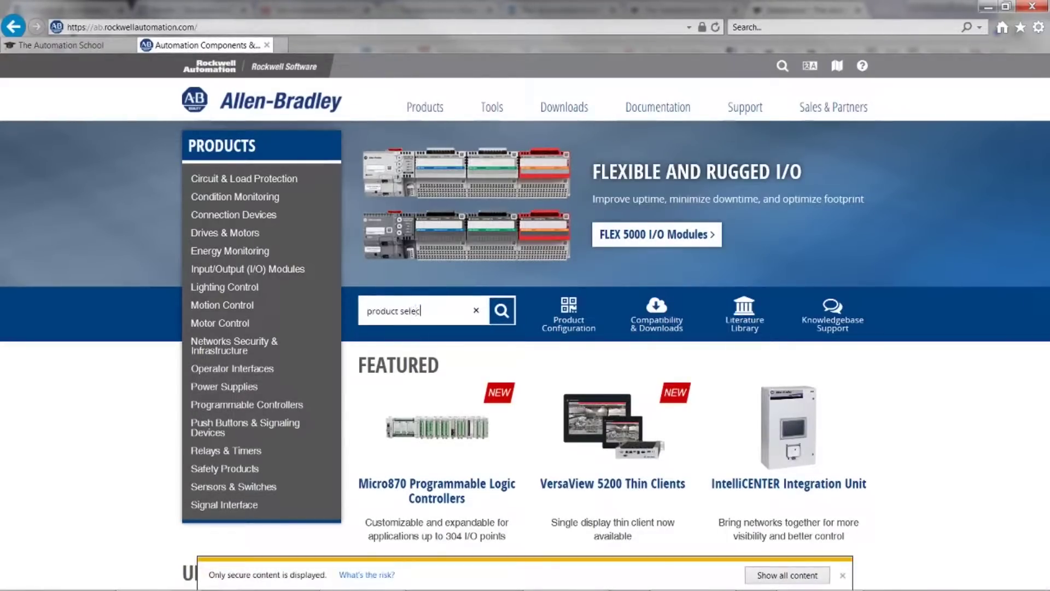
text(tion toolbox)
key(Return)
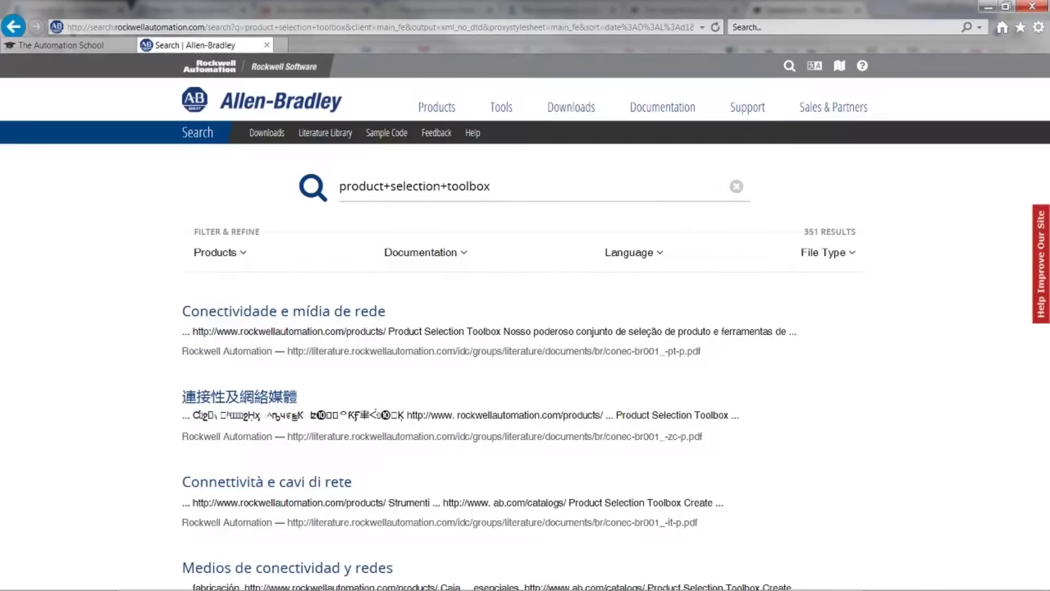
Open the Product Selection and Configuration page from the search results and go down to its product selection tools.
scroll(525, 328, down, 3)
scroll(377, 254, down, 5)
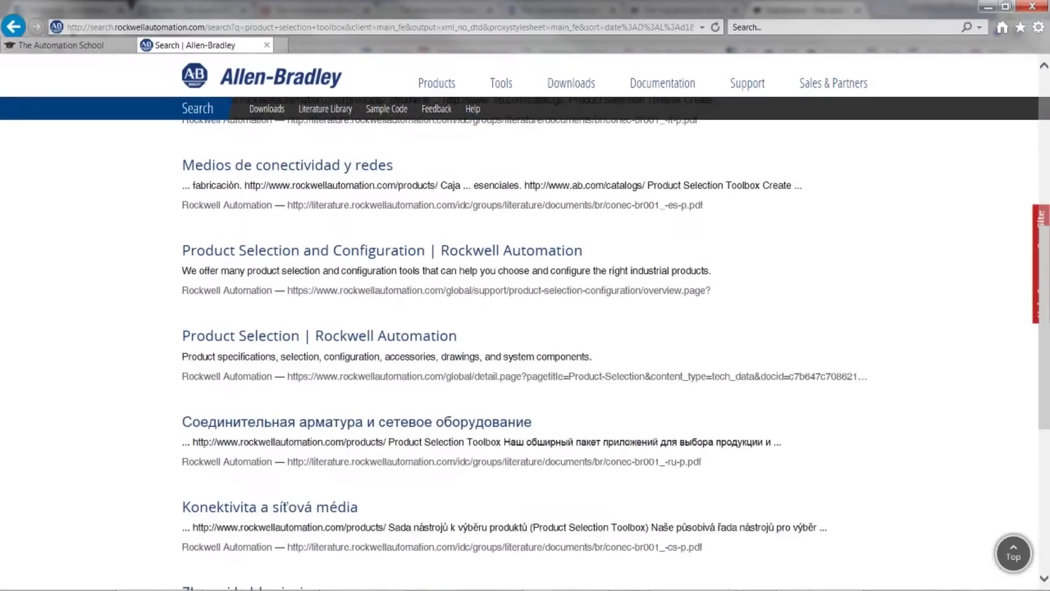
click(383, 253)
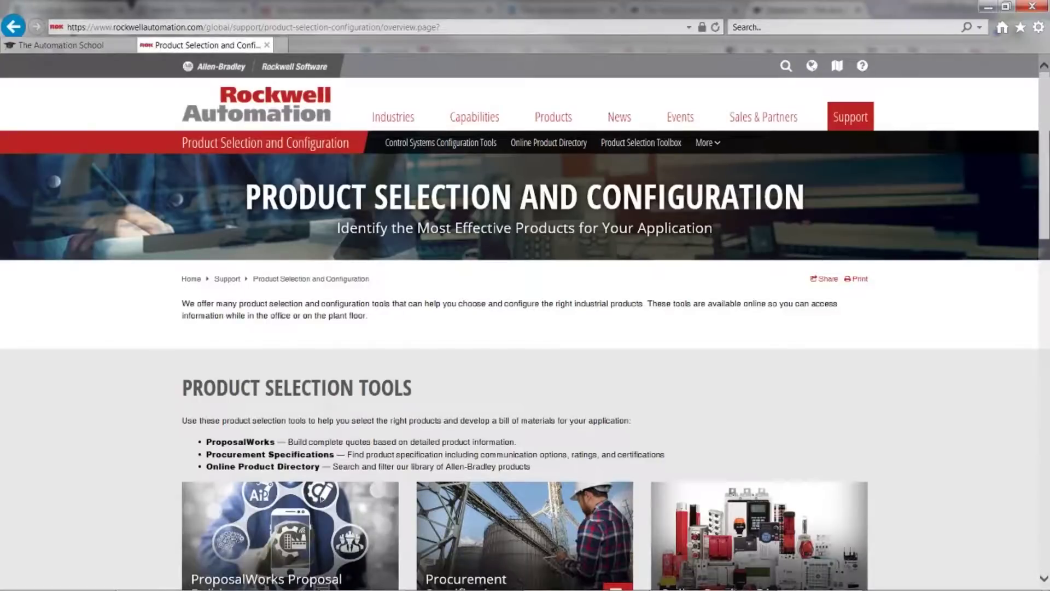
scroll(525, 328, down, 9)
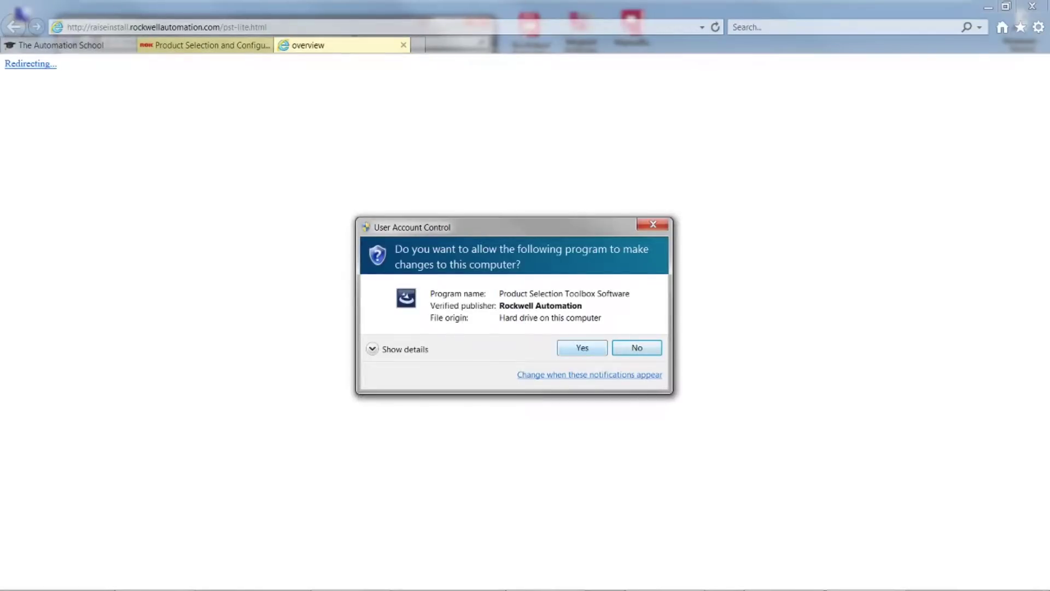
Allow the Product Selection Toolbox installer to run, install its prerequisites and accept the license agreement.
click(581, 348)
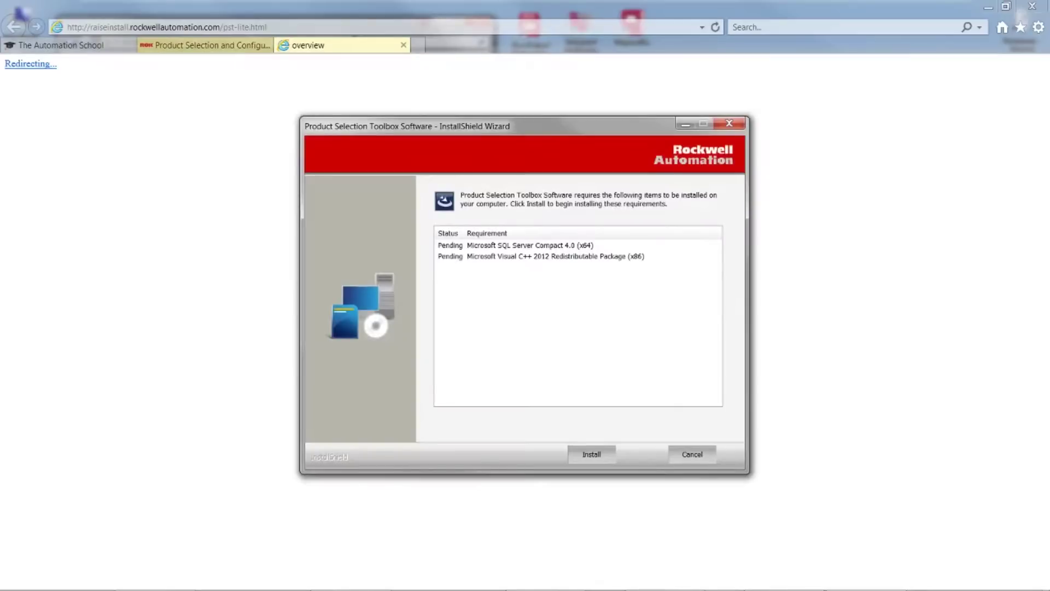
key(Return)
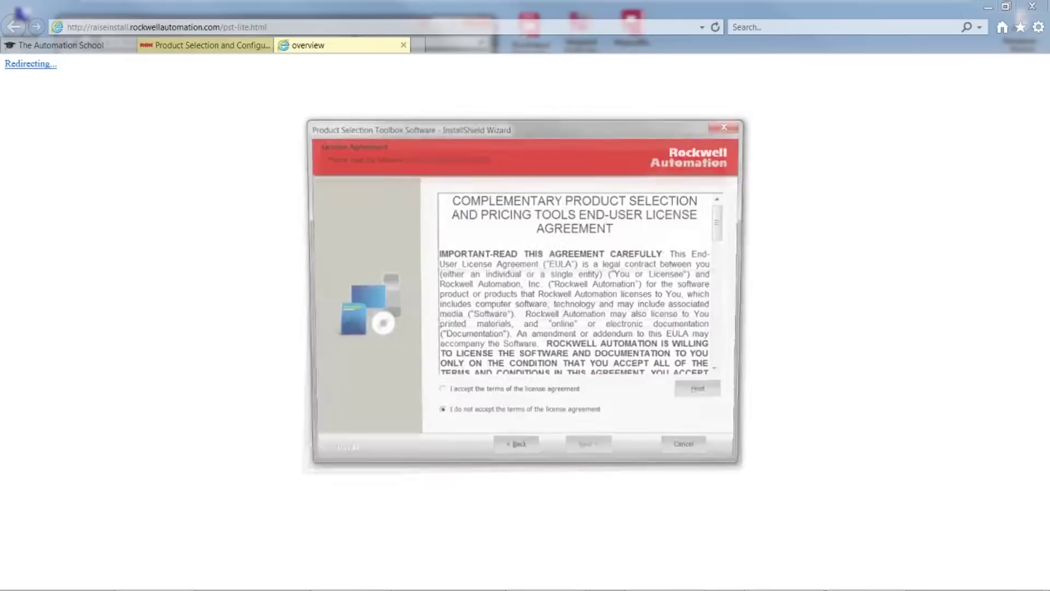
click(438, 395)
click(592, 454)
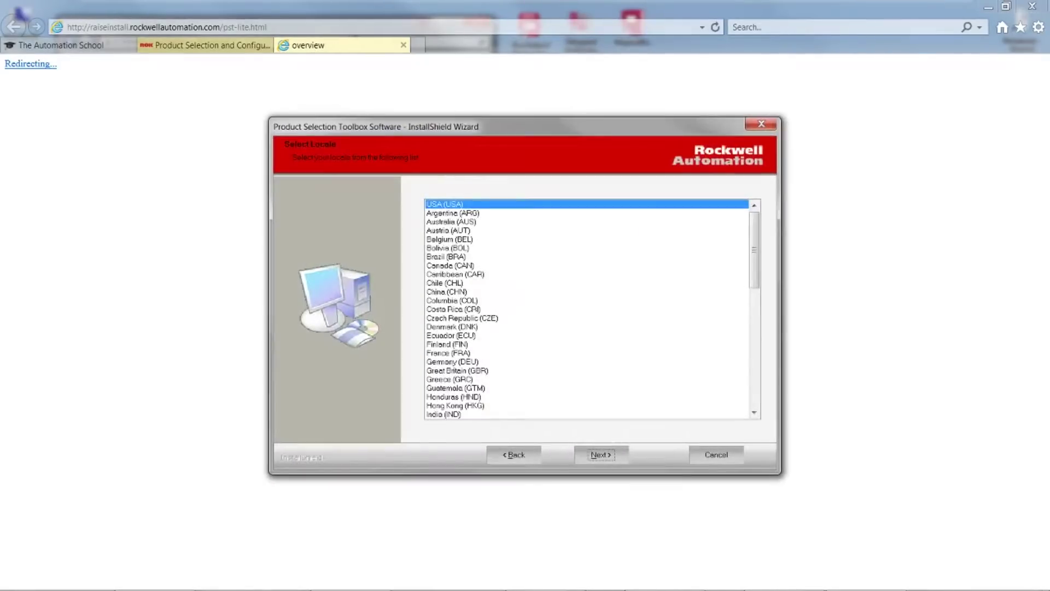
Accept USA as the installation locale and enter TIA as the company name in the customer information.
key(Return)
key(Return)
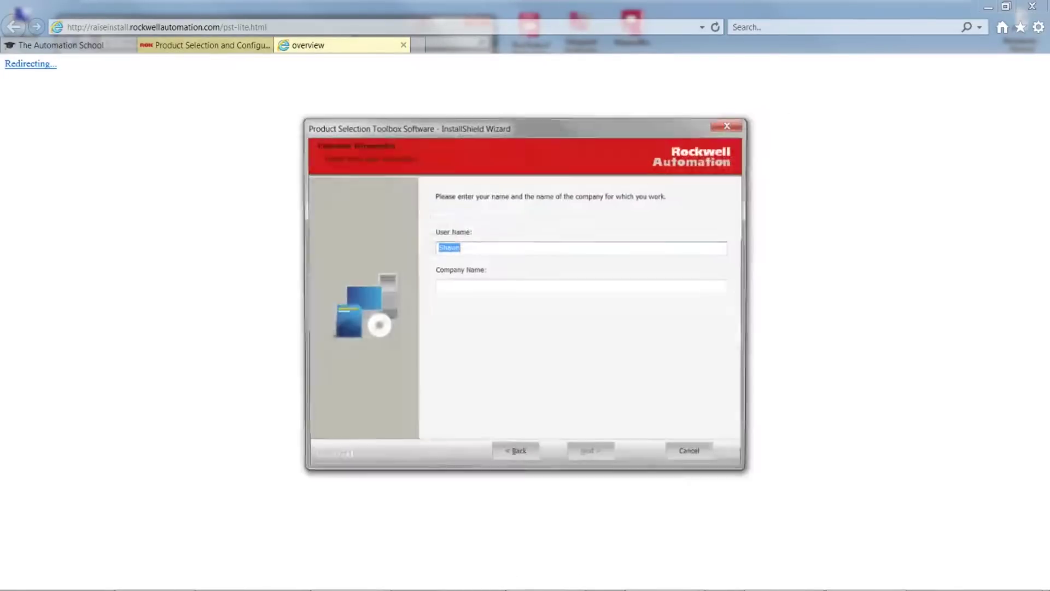
key(Tab)
text(TIA)
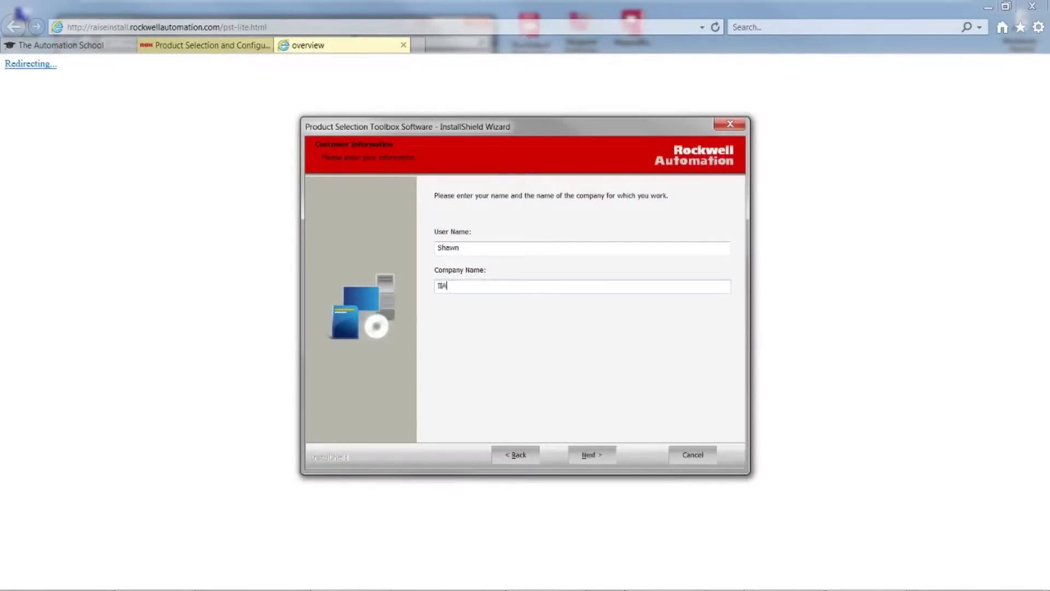
key(Return)
Change the installation folder's drive to E, keeping the Program Files (x86)\PST path.
key(Tab)
key(Return)
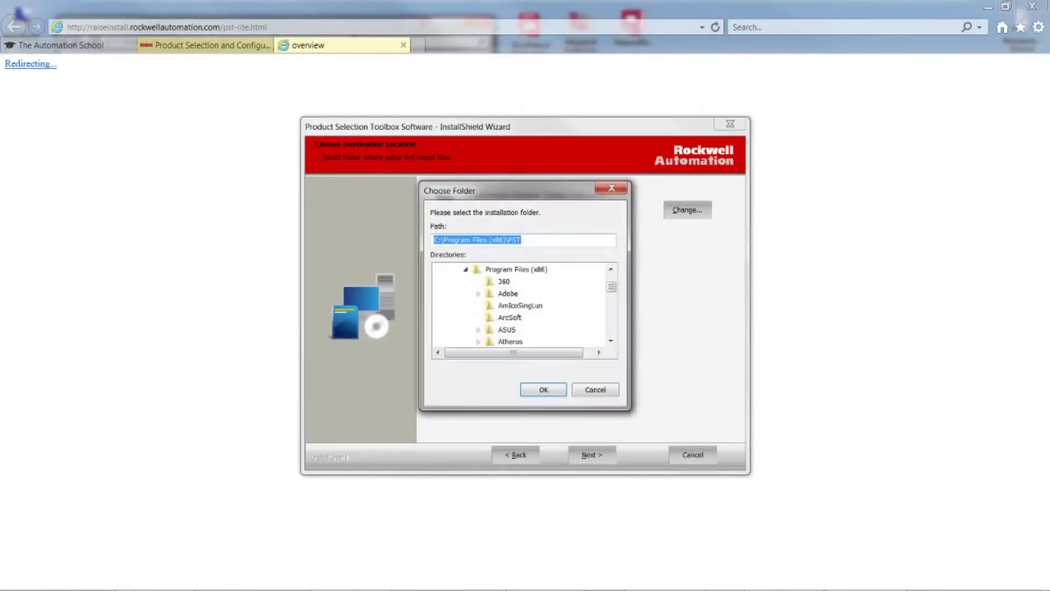
key(Home)
key(Delete)
text(E)
key(Return)
key(Return)
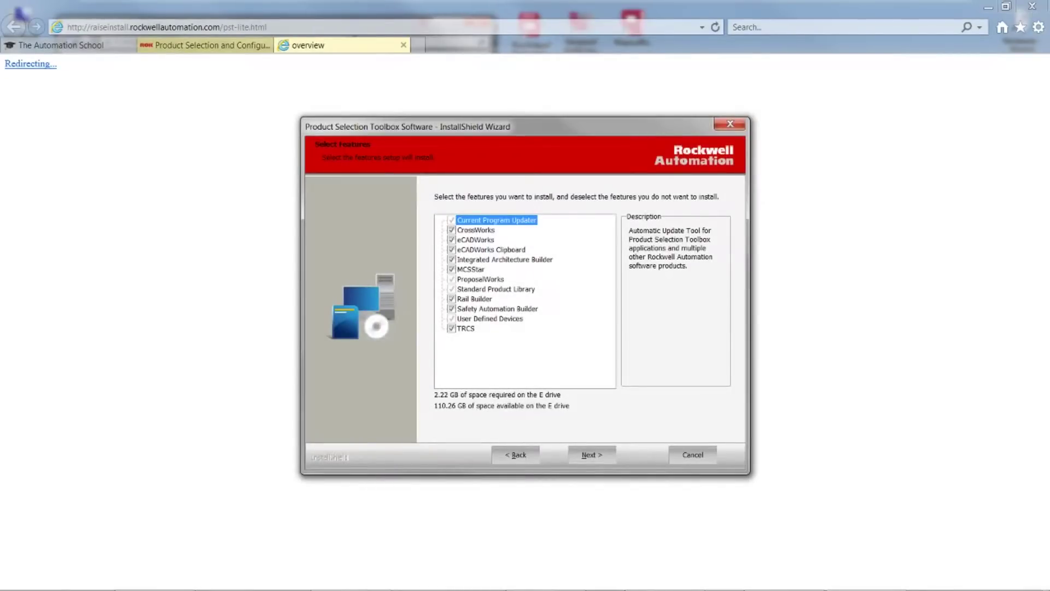
Exclude CrossWorks, eCADWorks, eCADWorks Clipboard and MCSStar from the features to install.
key(Down)
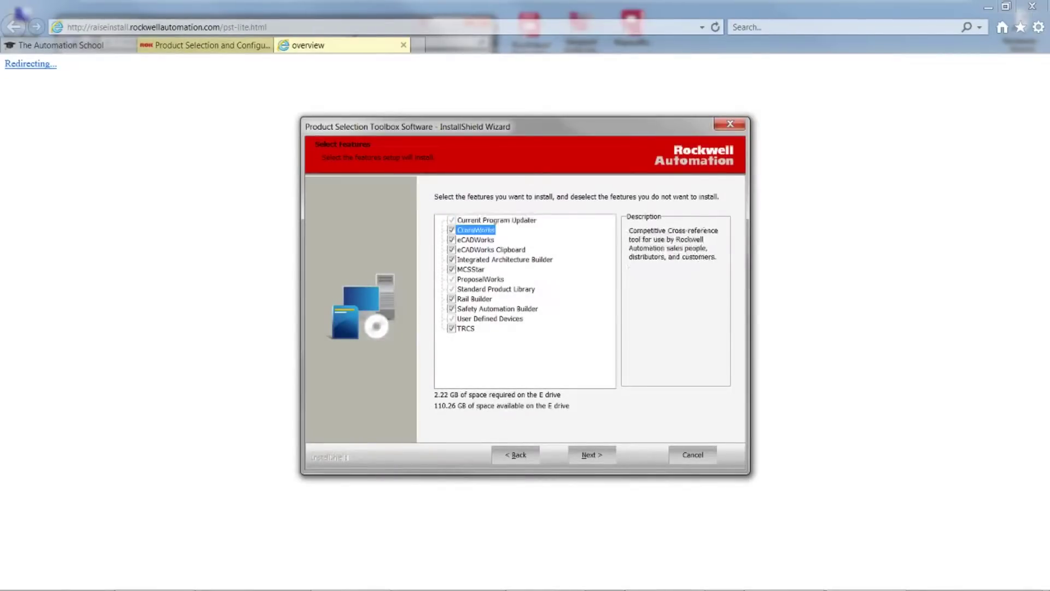
key(space)
key(Down)
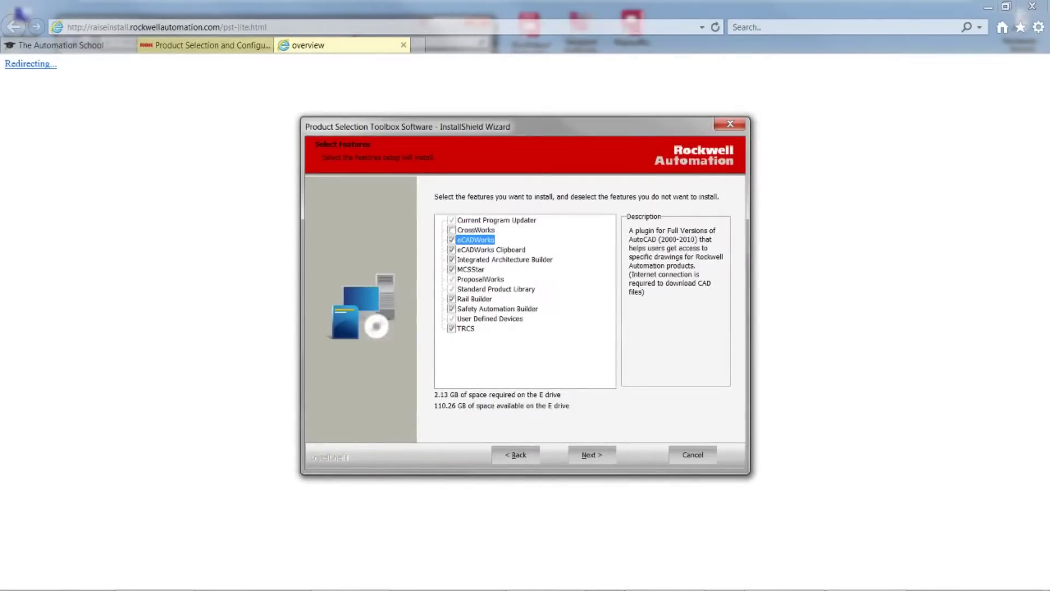
key(space)
key(Down)
key(space)
key(Down)
key(Down)
key(space)
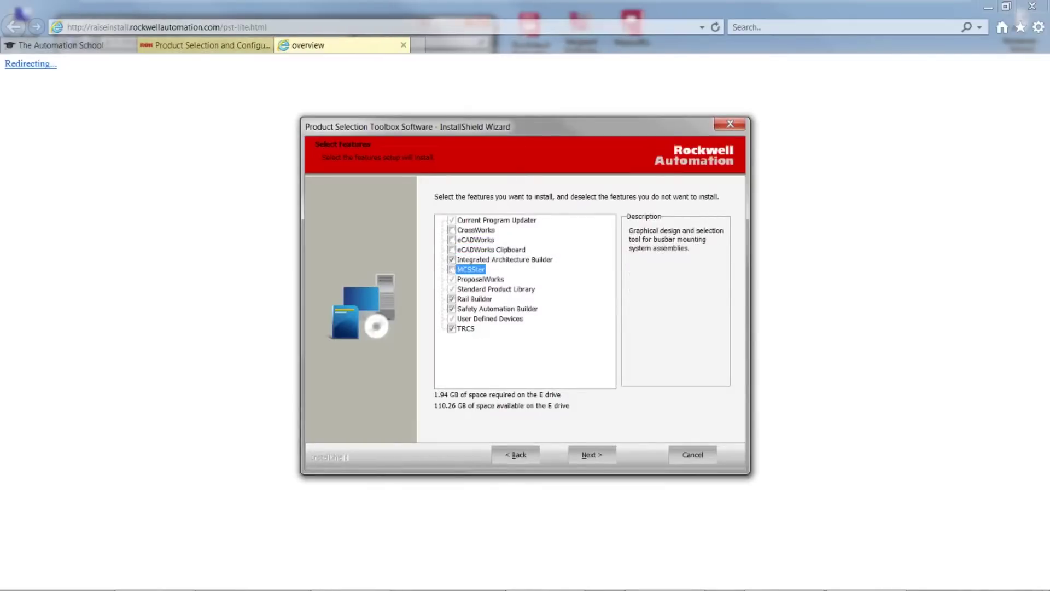
Exclude Rail Builder, Safety Automation Builder and TRCS, keep ProposalWorks, and continue the installation.
key(Down)
key(Down)
key(Down)
key(space)
key(Down)
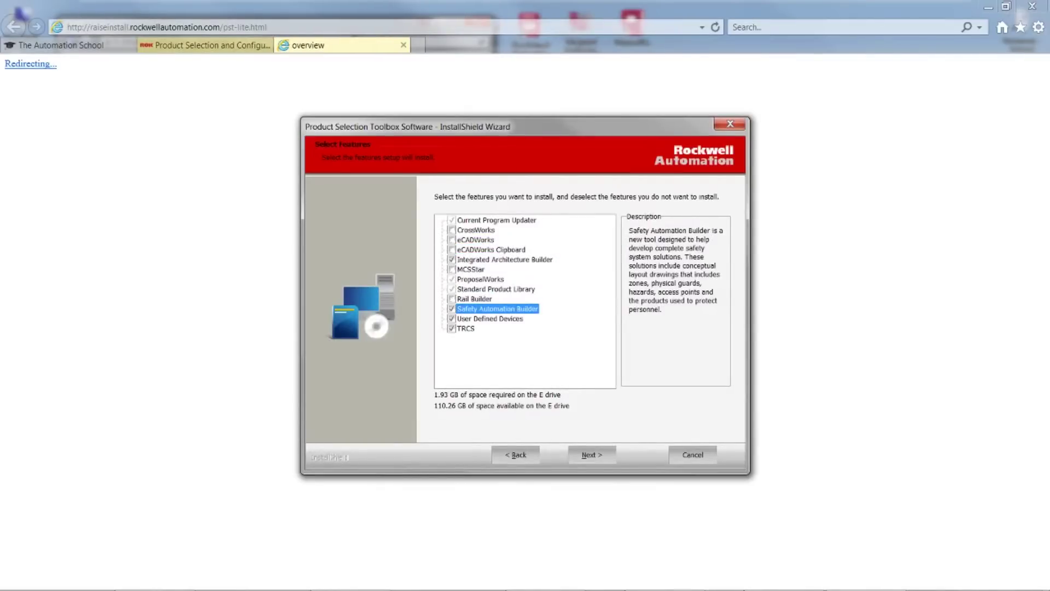
key(space)
key(Down)
key(Down)
click(480, 279)
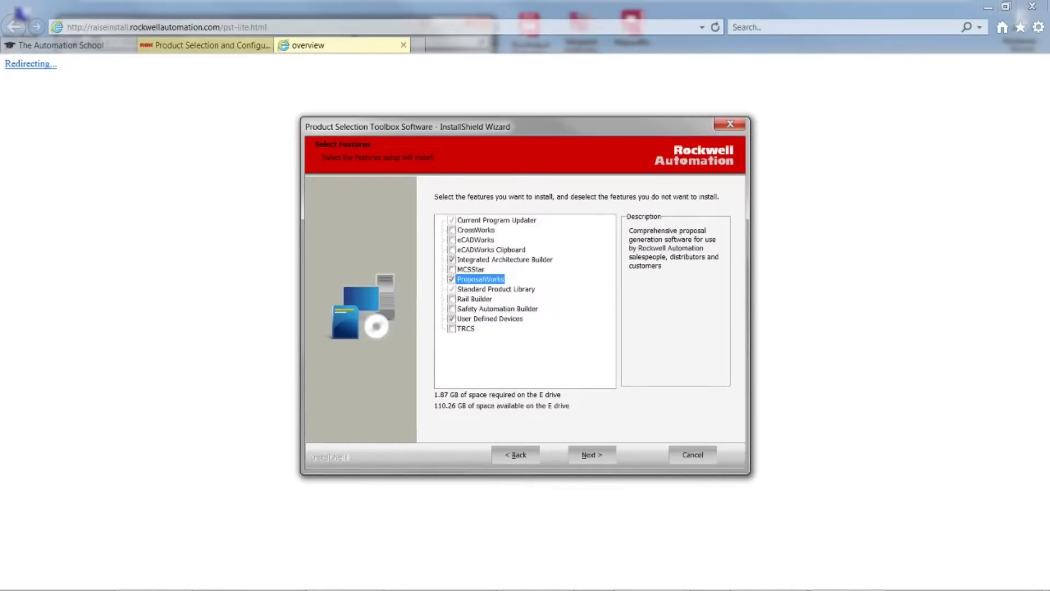
key(Return)
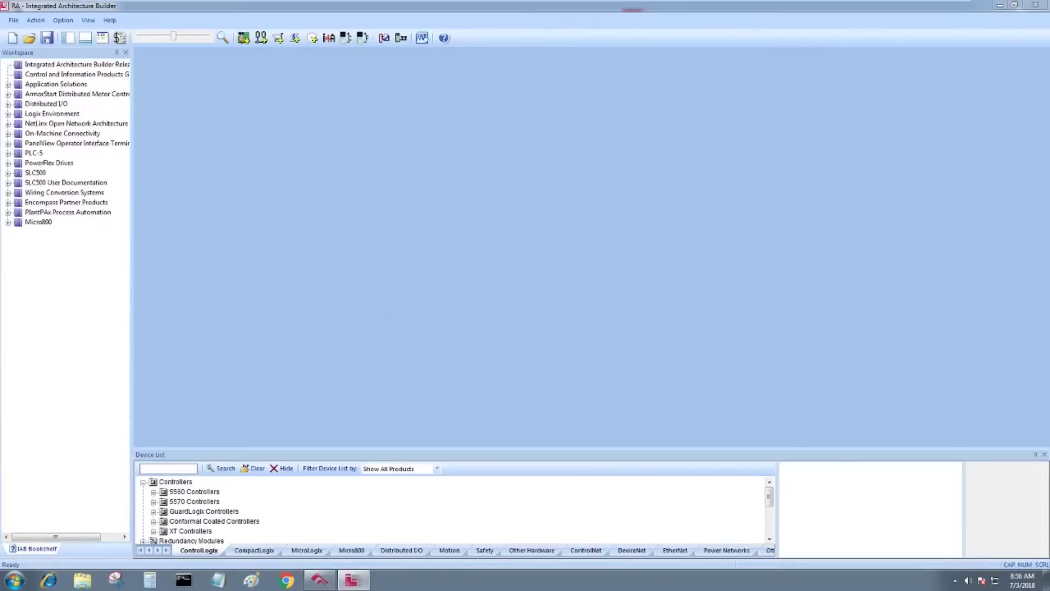
Decline the program update offered by Integrated Architecture Builder and close the Quick Start window.
click(438, 394)
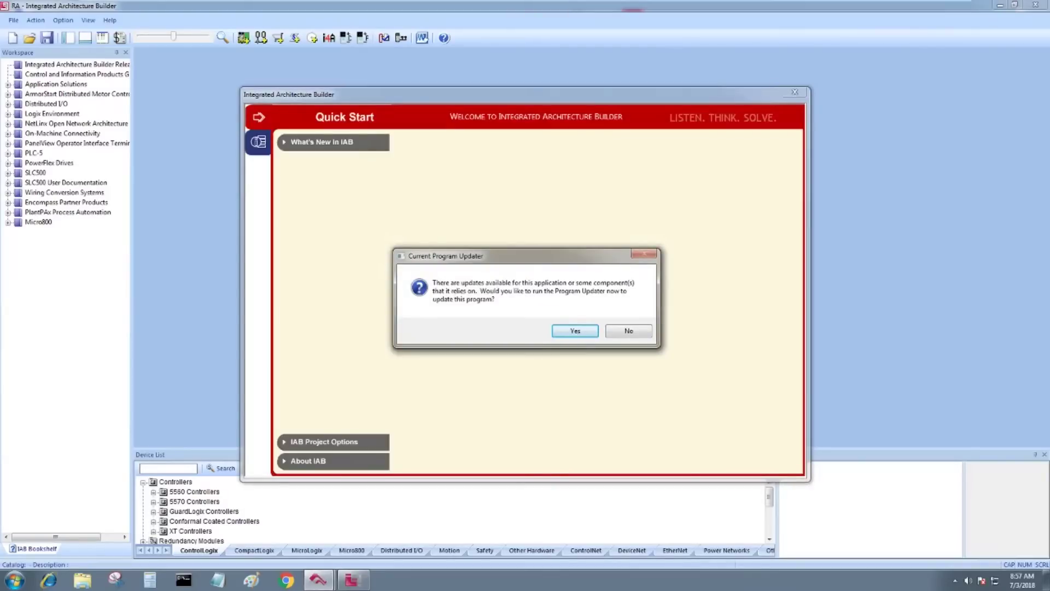
click(629, 330)
click(795, 93)
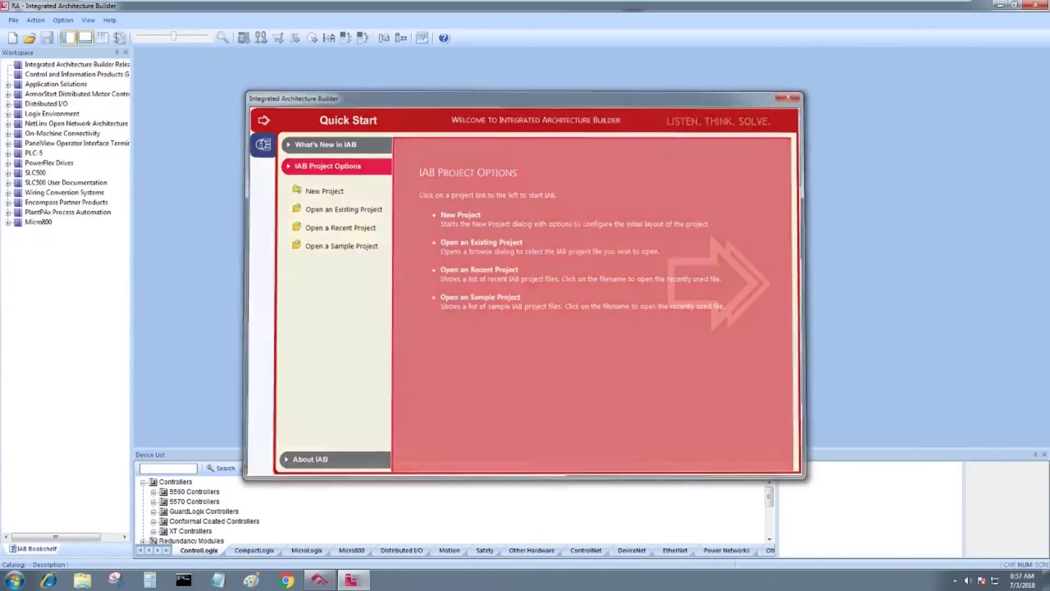
Create a new blank generic workspace named IAB_proj.
click(13, 20)
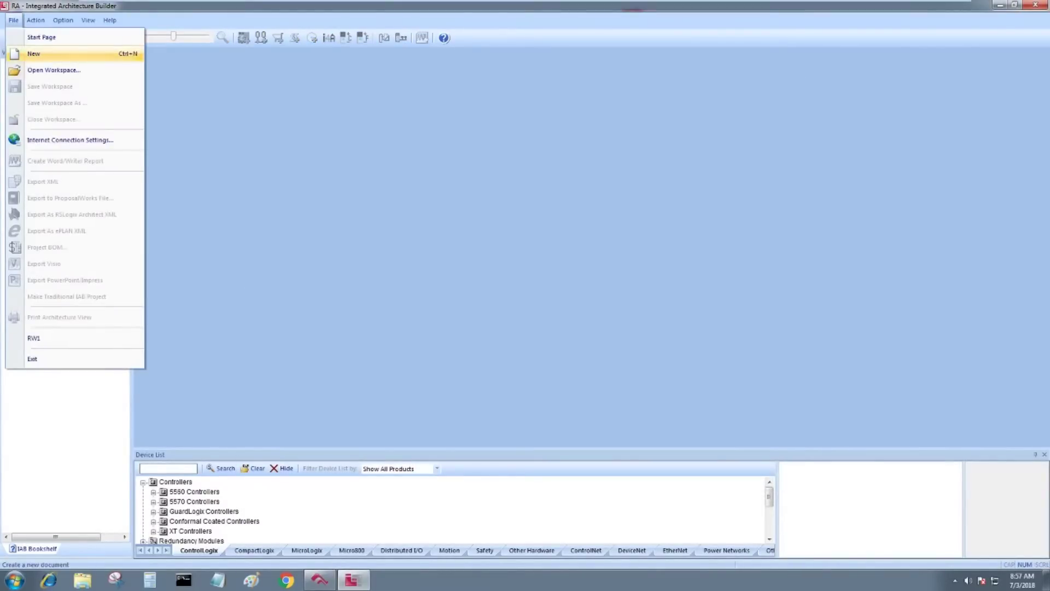
key(Return)
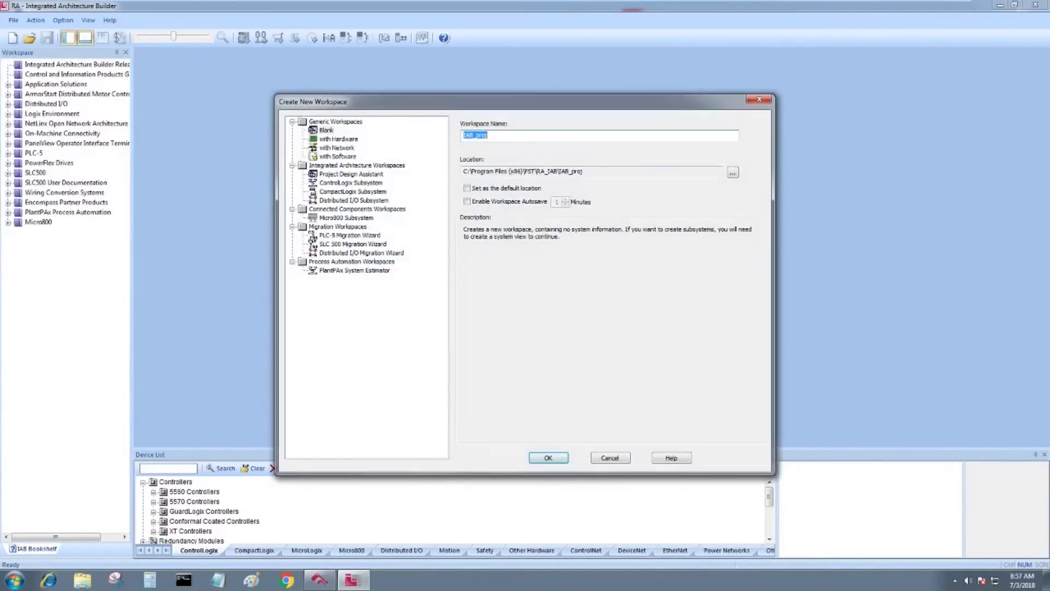
click(326, 130)
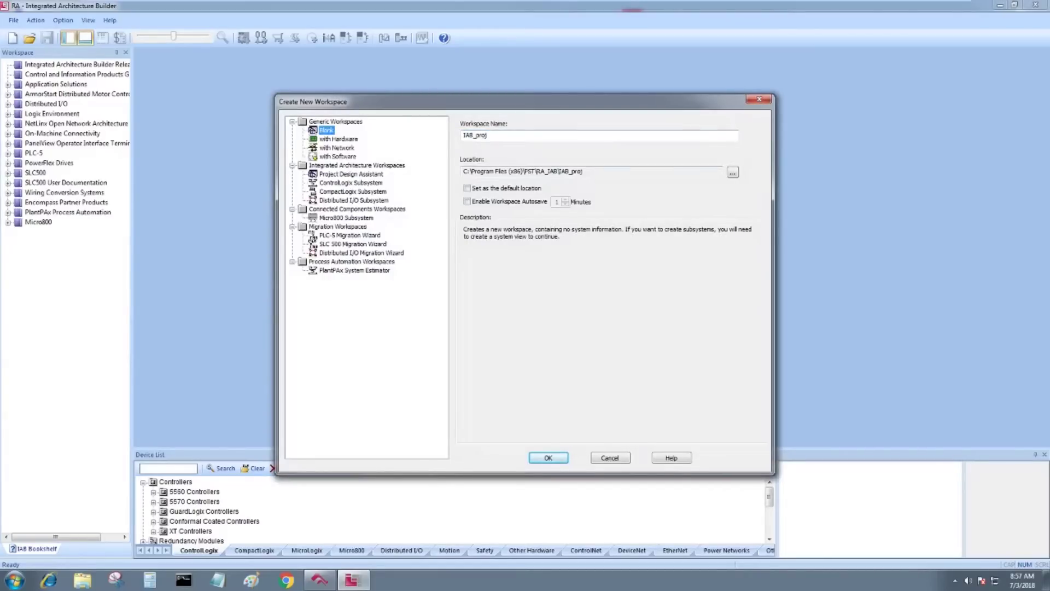
key(Return)
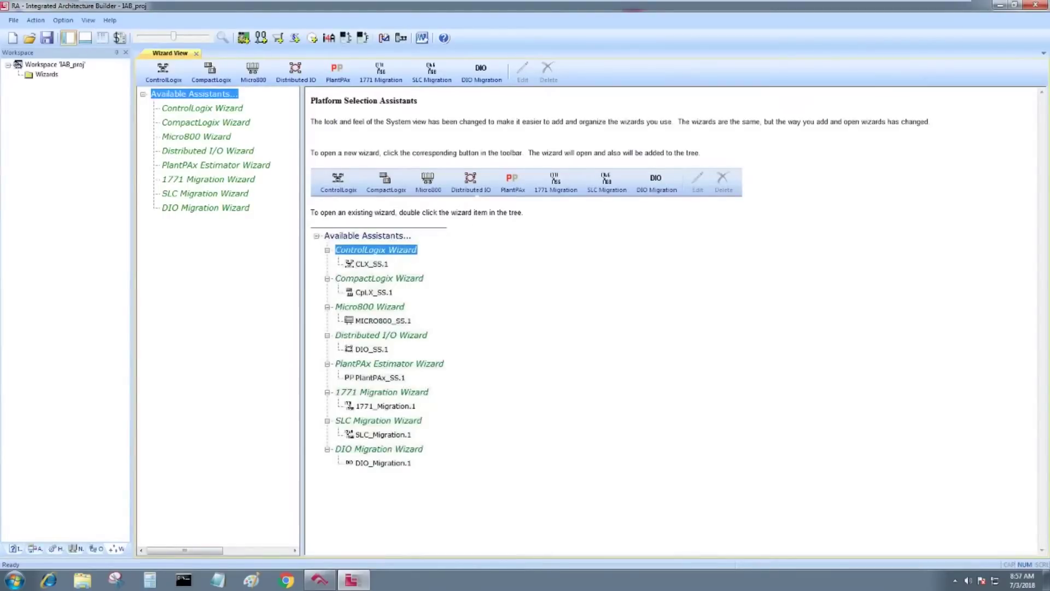
Open the Add New Hardware dialog for the IAB_proj workspace.
click(35, 20)
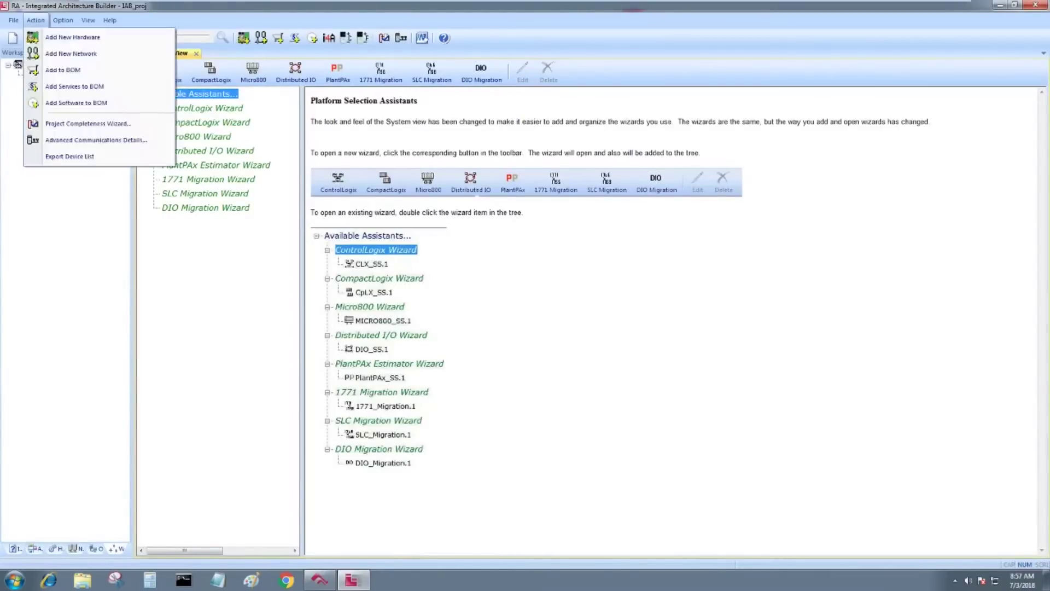
click(74, 37)
key(Insert)
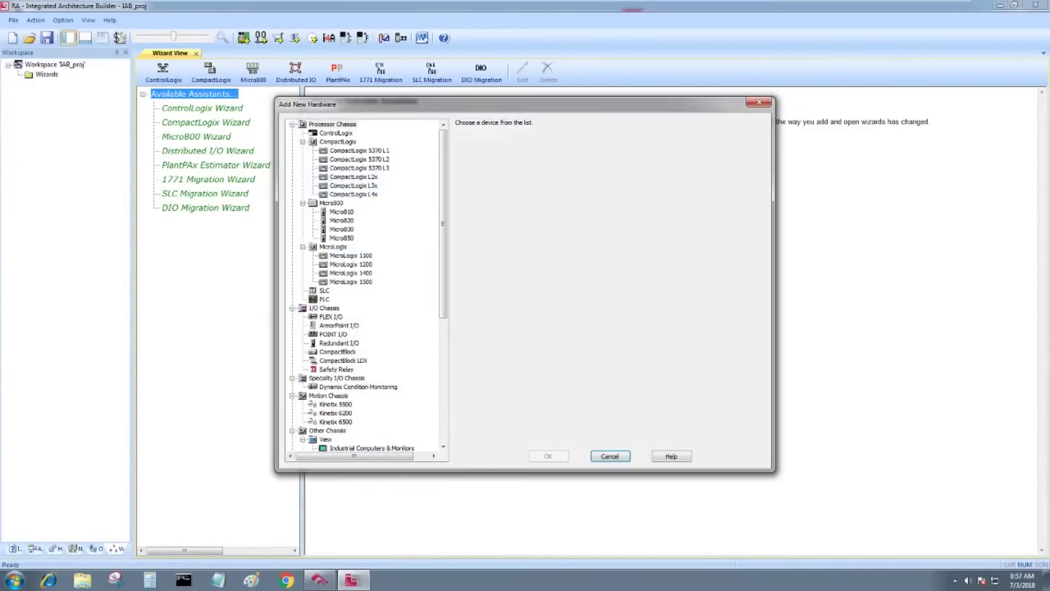
Review the product overviews of the CompactLogix L2x, L3x, L4x and 5370 families, the PLC chassis and FLEX I/O.
click(353, 176)
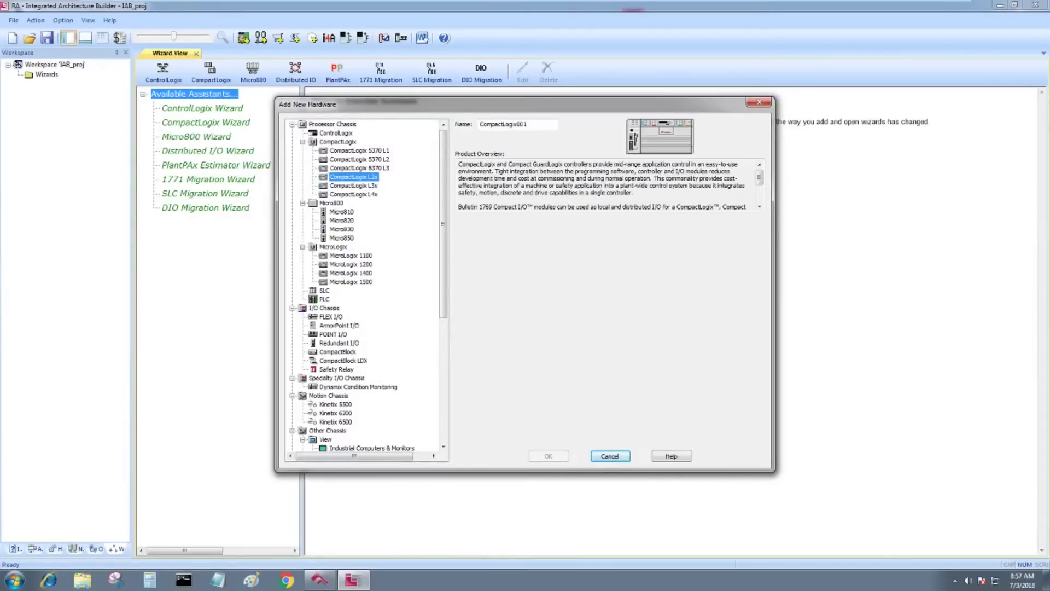
click(353, 186)
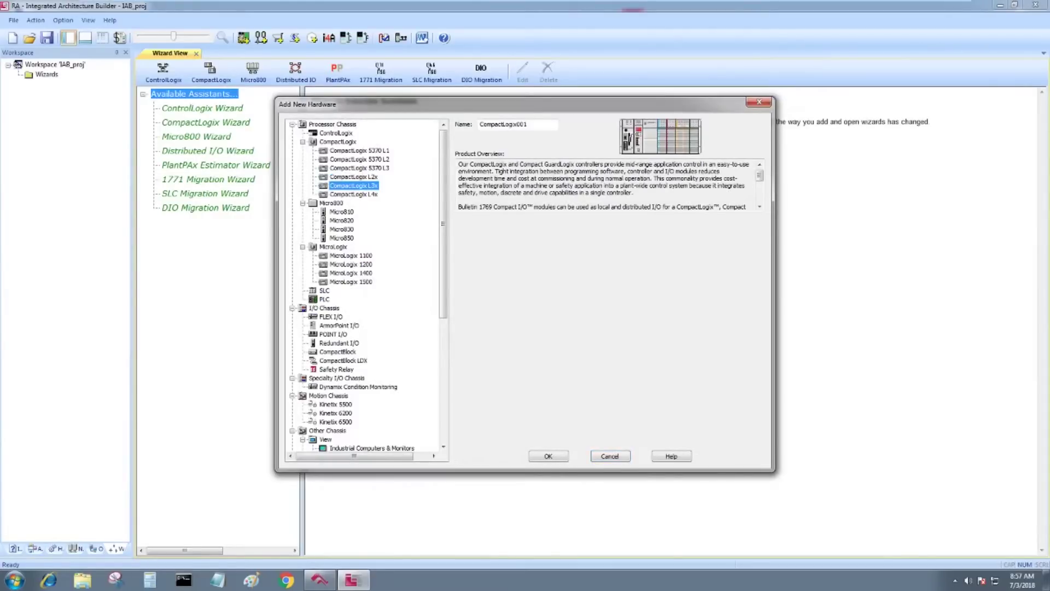
click(354, 194)
click(359, 150)
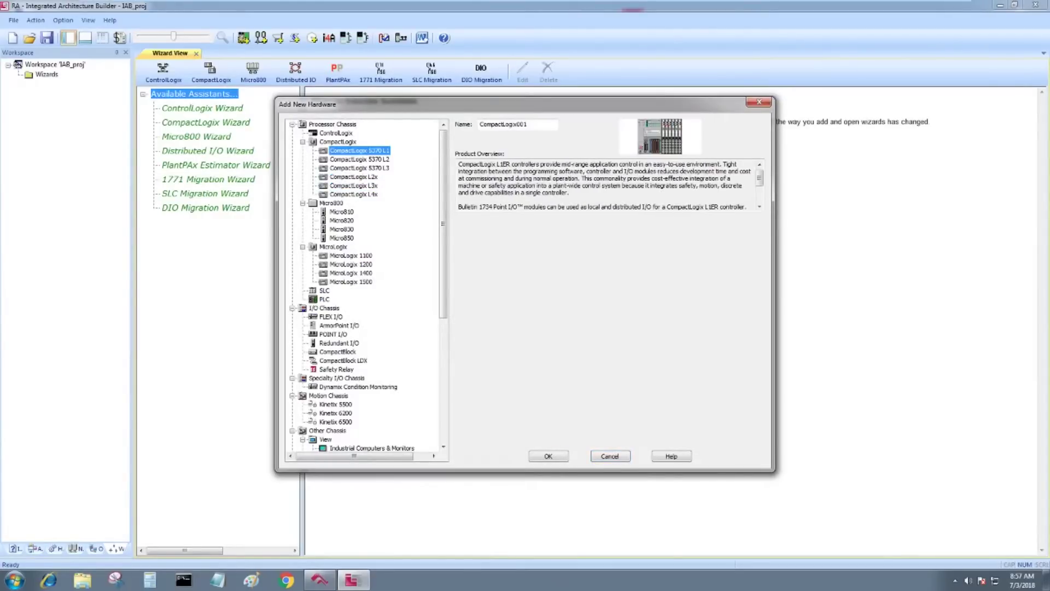
click(359, 160)
click(359, 168)
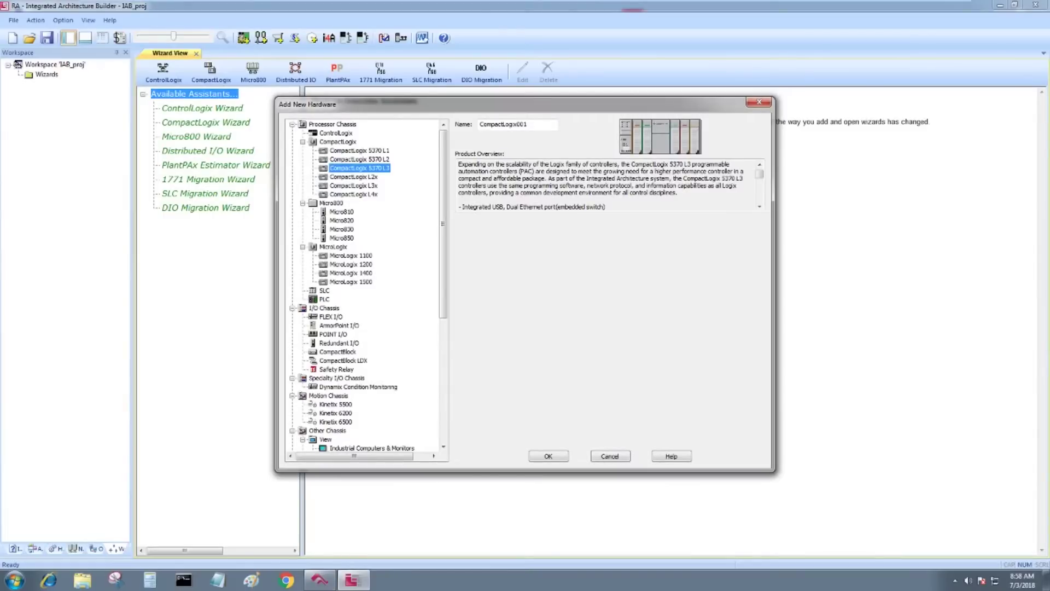
click(325, 300)
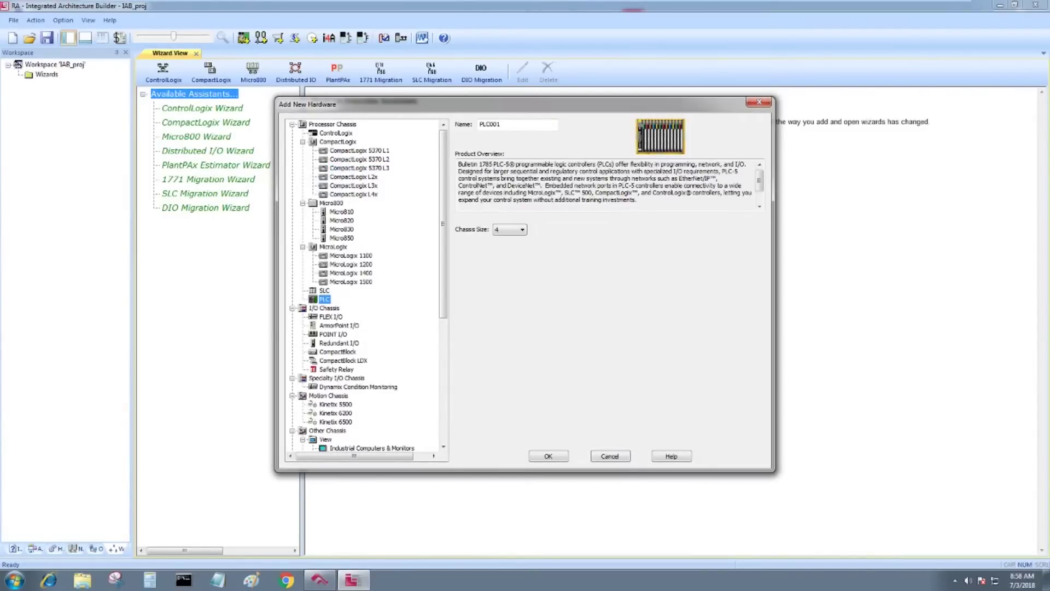
click(331, 317)
Add a ControlLogix processor chassis with a chassis size of 17.
click(336, 133)
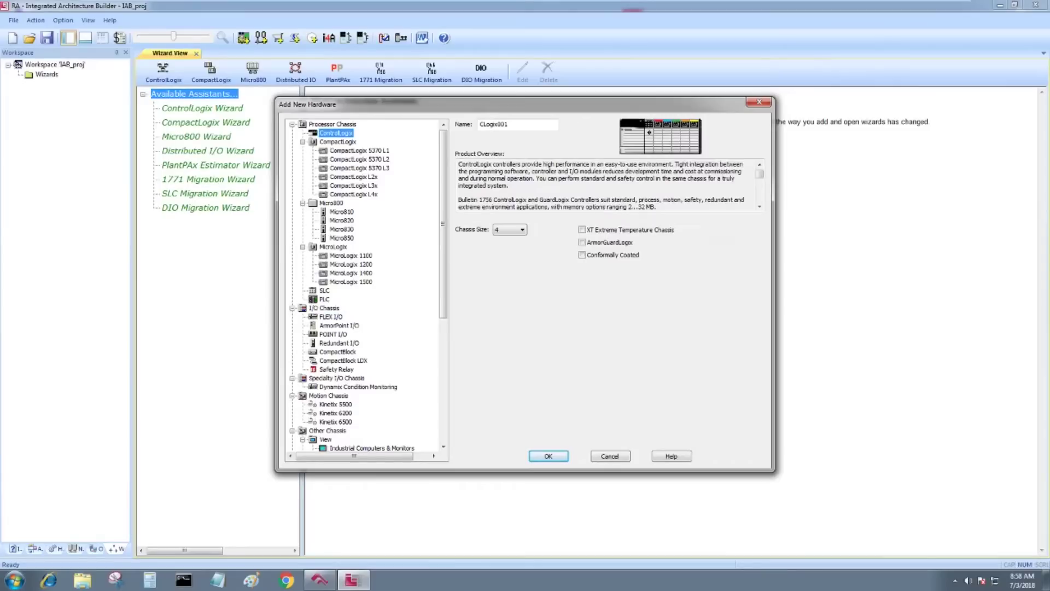
click(509, 229)
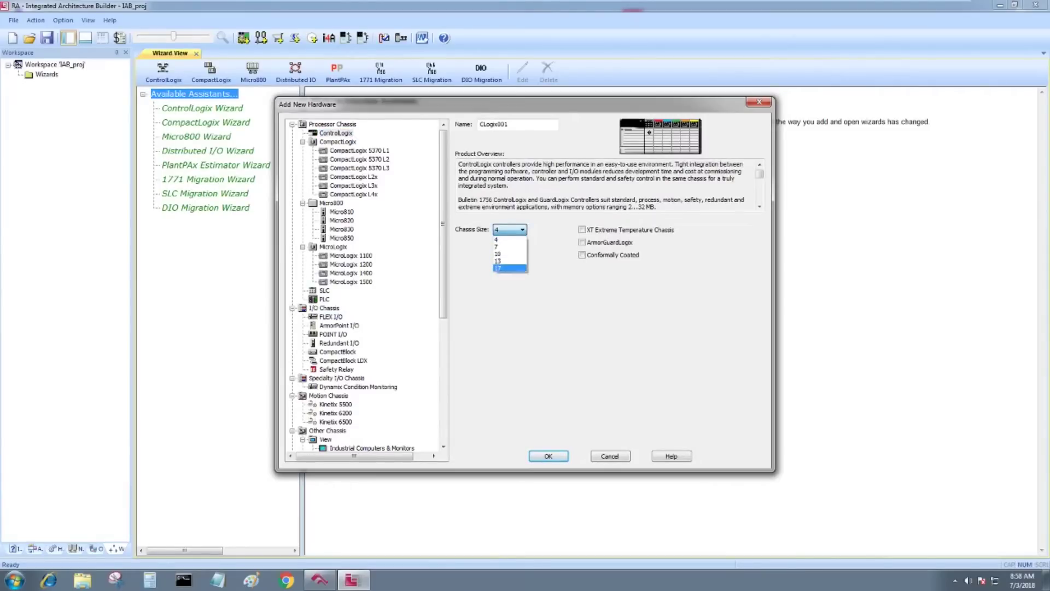
click(509, 270)
click(548, 455)
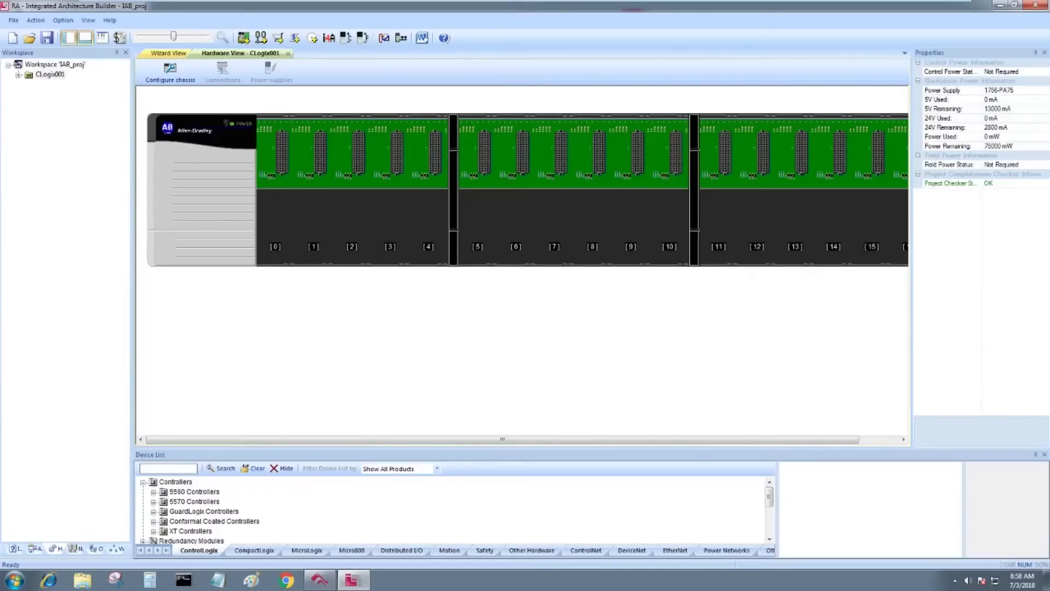
Enlarge the Device List pane to show more hardware categories below the chassis.
drag(546, 448, 547, 360)
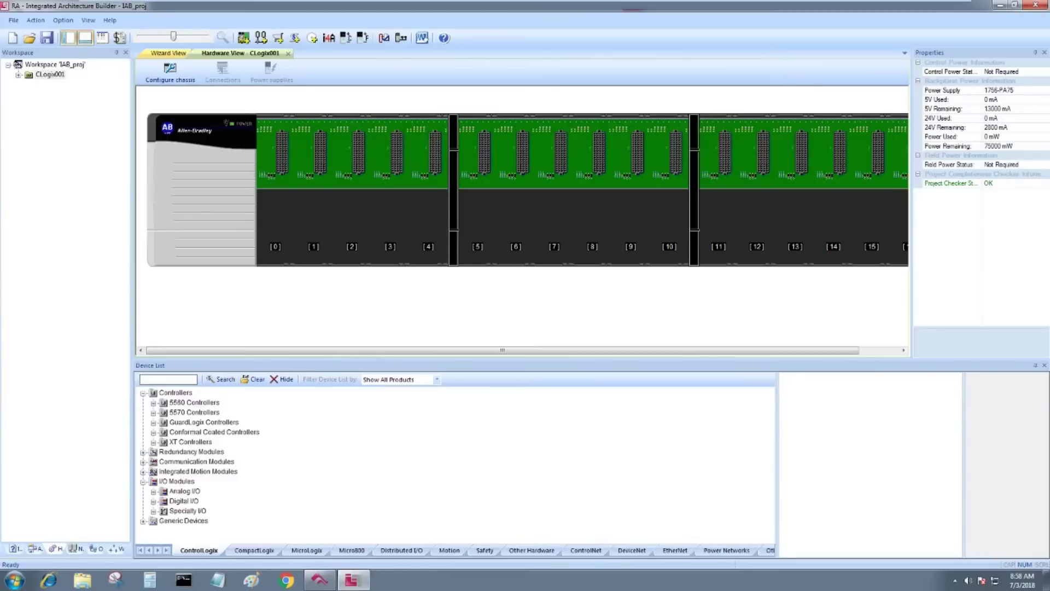
drag(523, 358, 523, 382)
Minimize Integrated Architecture Builder, launch Current Program Updater and display the recent updates for Product Data Updater.
click(1000, 5)
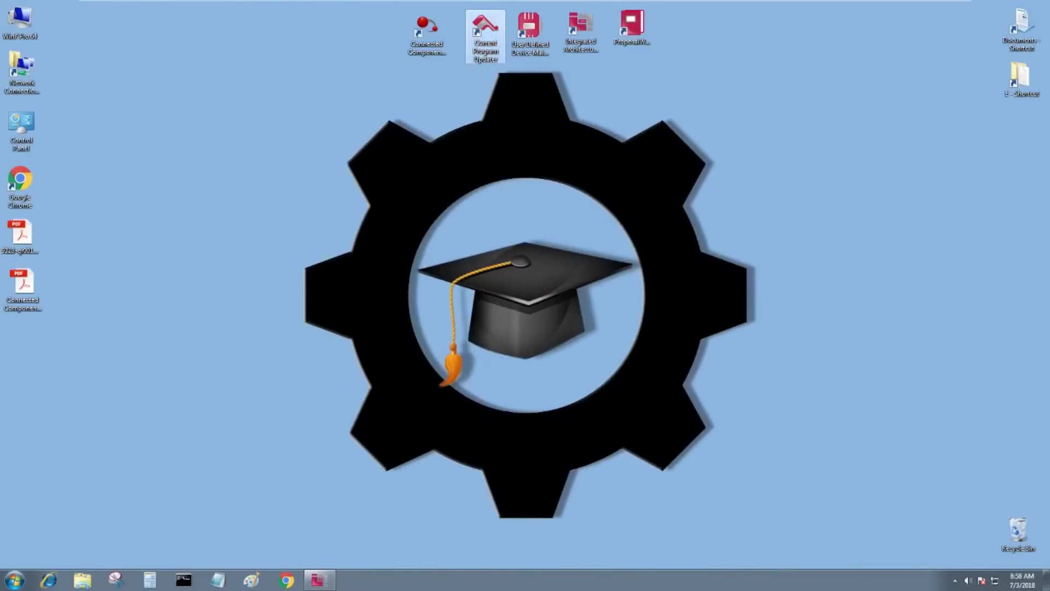
double_click(485, 33)
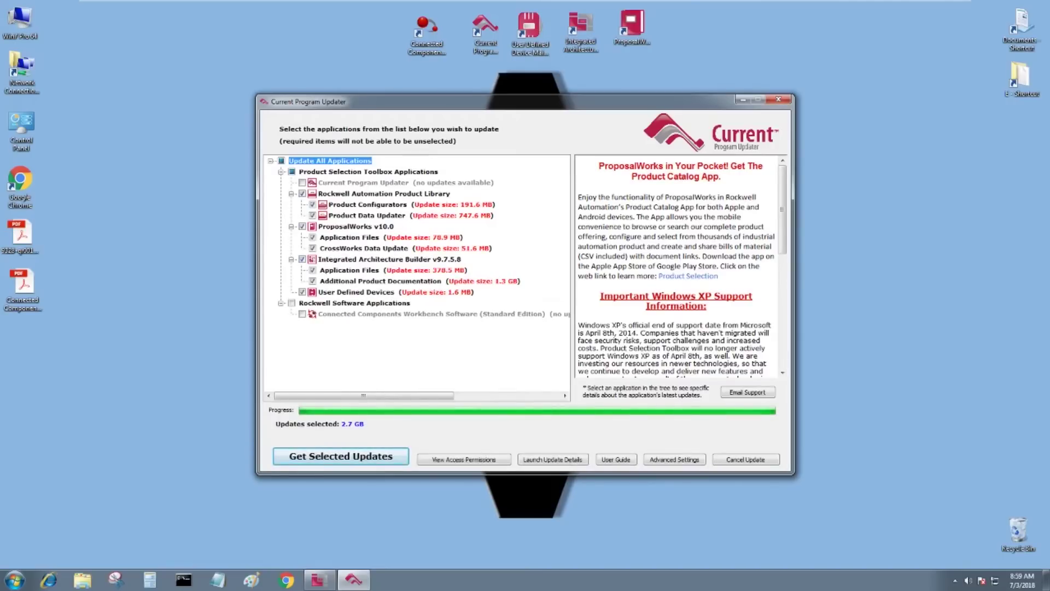
click(312, 216)
click(312, 215)
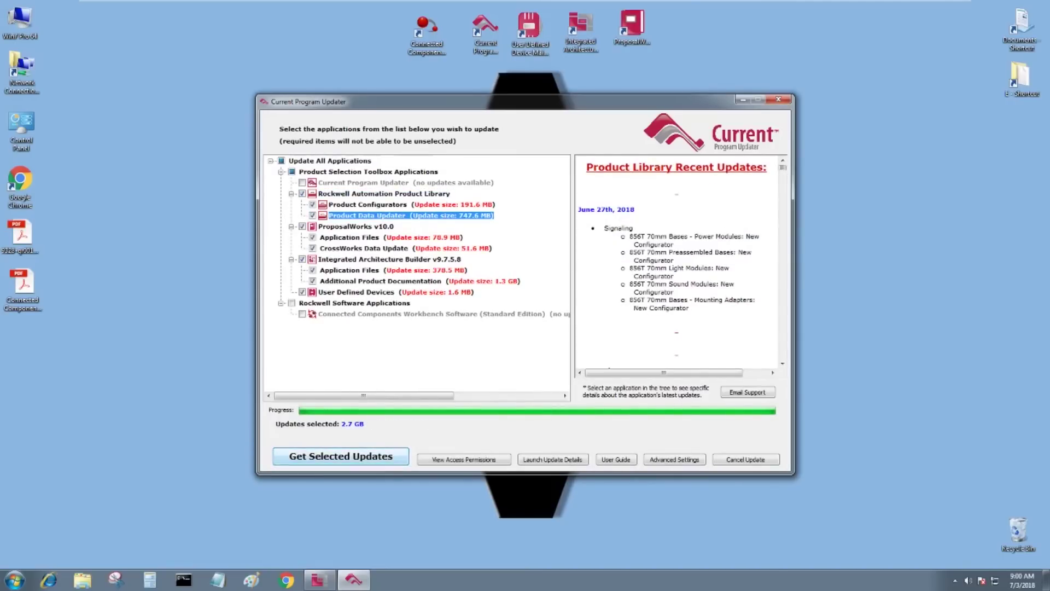